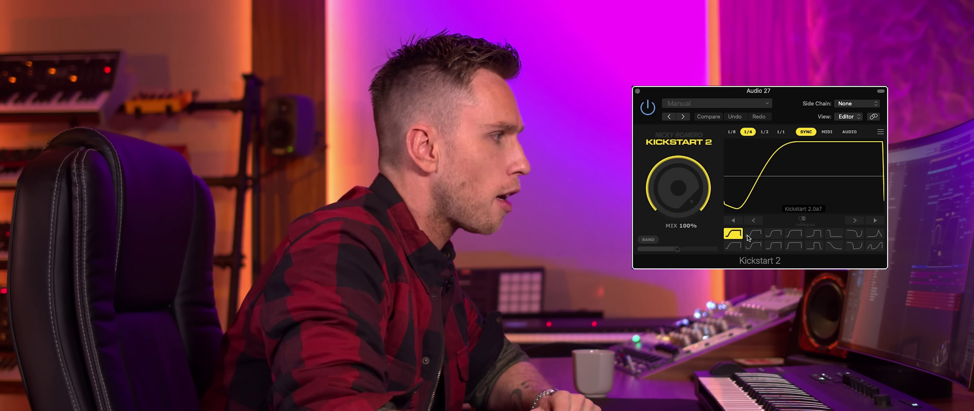
# Cycle through the Kickstart 2 curve thumbnails, including Tighter and Classic Chain, landing on Free Punch
pyautogui.click(774, 233)
pyautogui.click(733, 246)
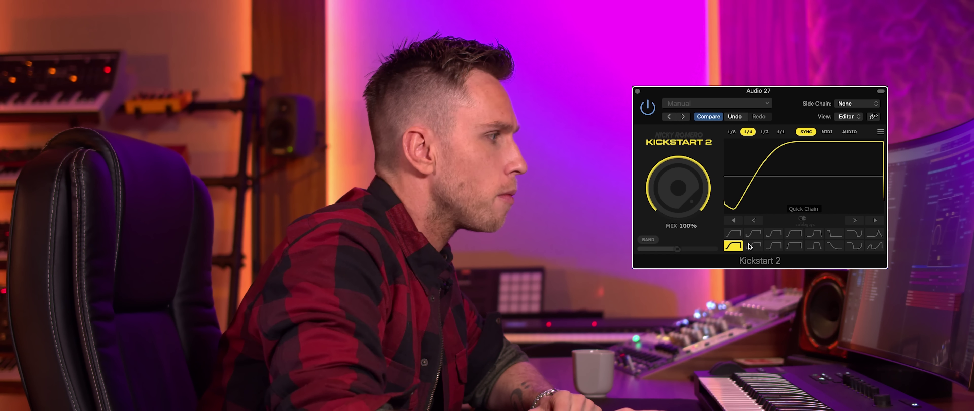
pyautogui.click(753, 246)
pyautogui.click(732, 235)
pyautogui.click(753, 234)
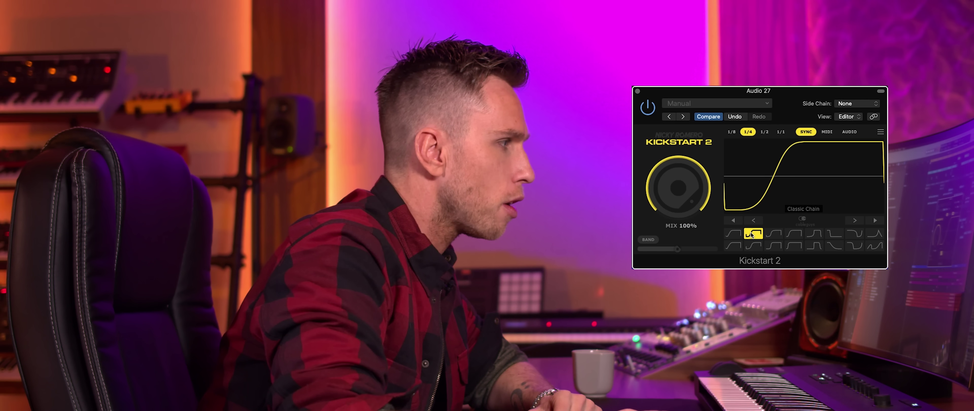
pyautogui.click(794, 234)
pyautogui.click(774, 246)
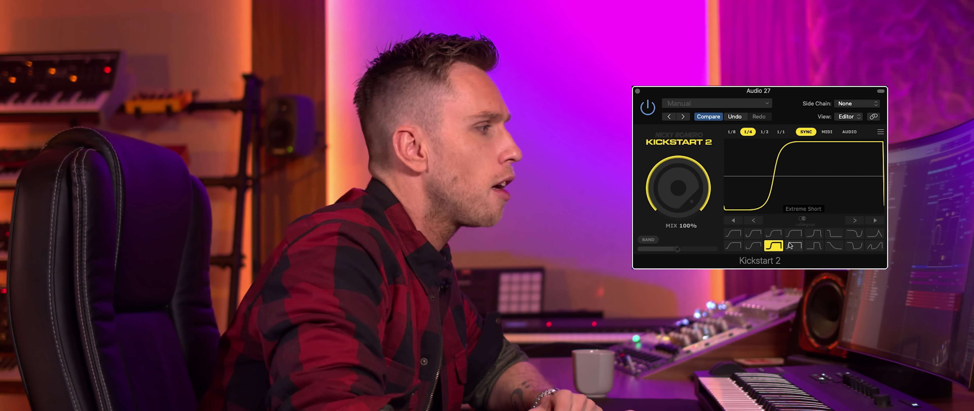
pyautogui.click(753, 246)
pyautogui.click(753, 233)
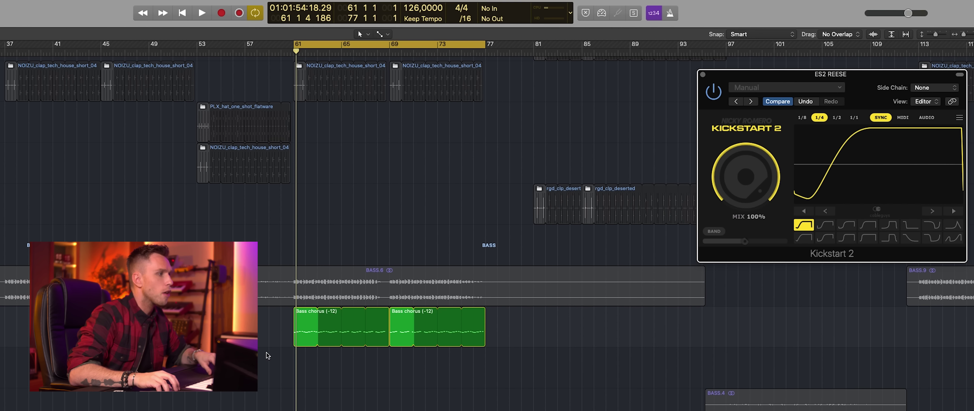
# Zoom to the Bass chorus regions (bars 61–77), then play and stop to hear the ducked bass
pyautogui.press('z')
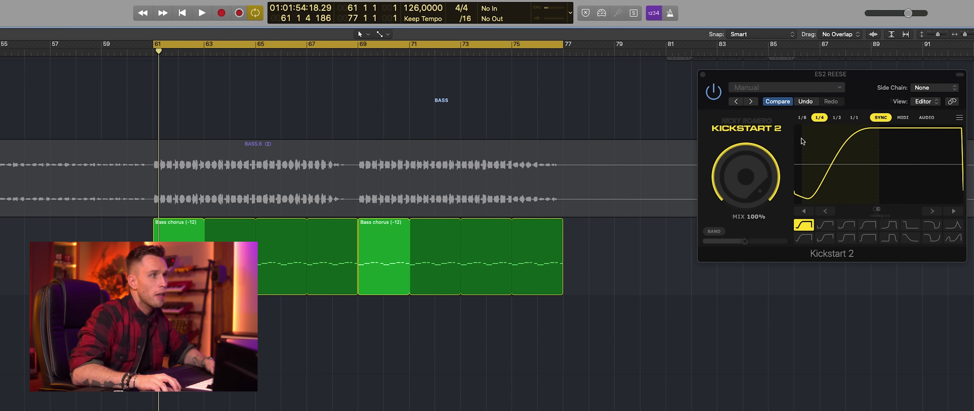
pyautogui.click(714, 92)
pyautogui.press('space')
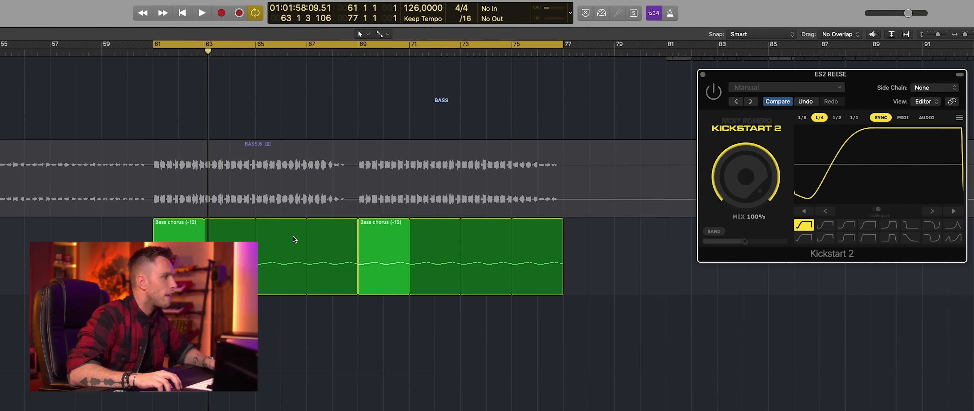
pyautogui.click(3, 253)
pyautogui.press('space')
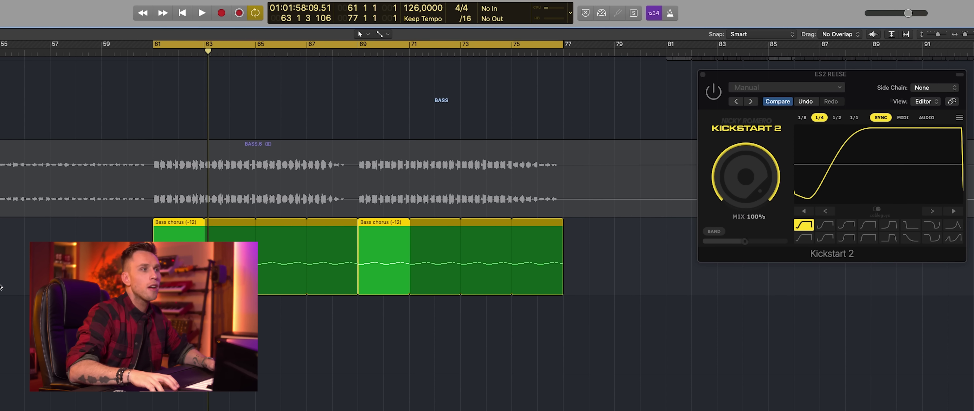
# Pick the Classic Chain curve in Kickstart 2 and lower its mix to about 71%
pyautogui.moveTo(848, 75); pyautogui.dragTo(834, 74)
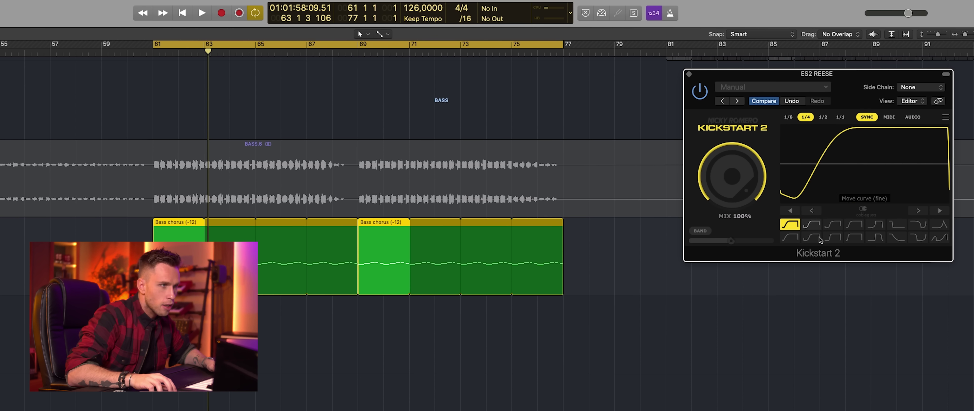
pyautogui.click(812, 237)
pyautogui.click(812, 225)
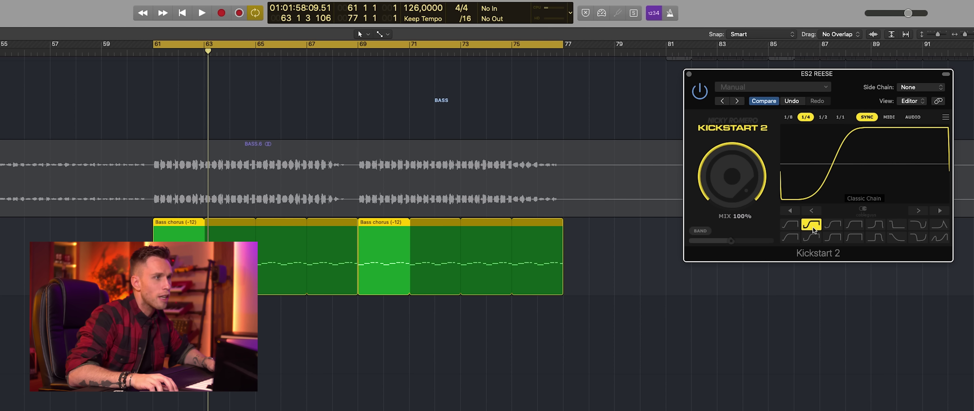
pyautogui.moveTo(731, 176)
pyautogui.mouseDown()
pyautogui.moveTo(732, 197)
pyautogui.moveTo(731, 181)
pyautogui.mouseUp()
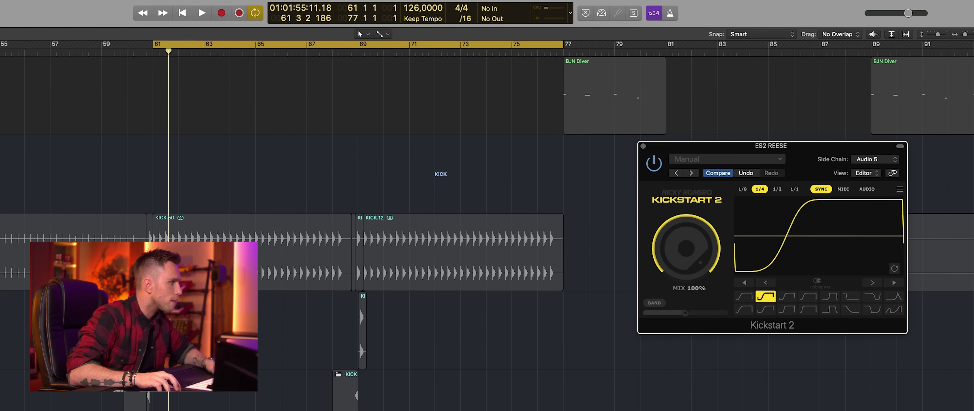
# Select the KICK track's regions and play from bar 61 to hear the Audio 5 side-chained ducking
pyautogui.click(92, 203)
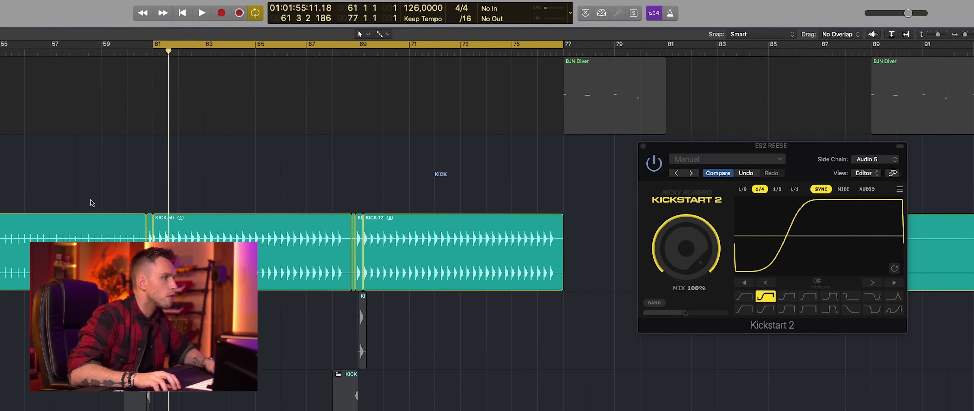
pyautogui.scroll(-5, 283, 238)
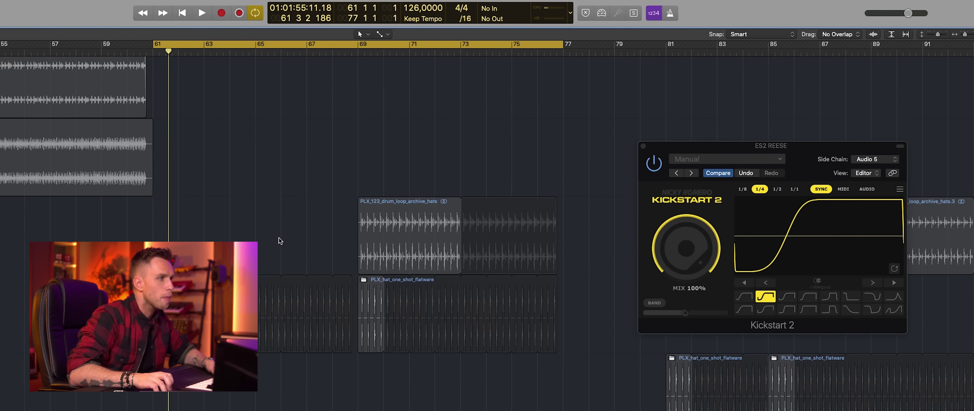
pyautogui.scroll(-2, 279, 238)
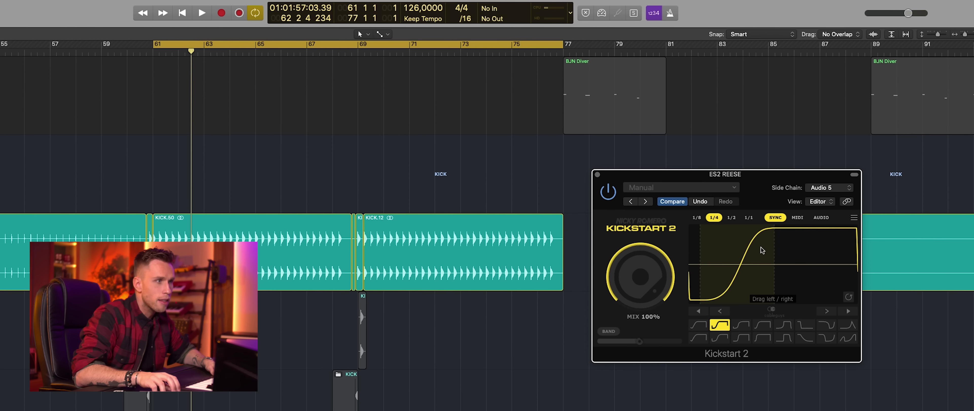
pyautogui.press('space')
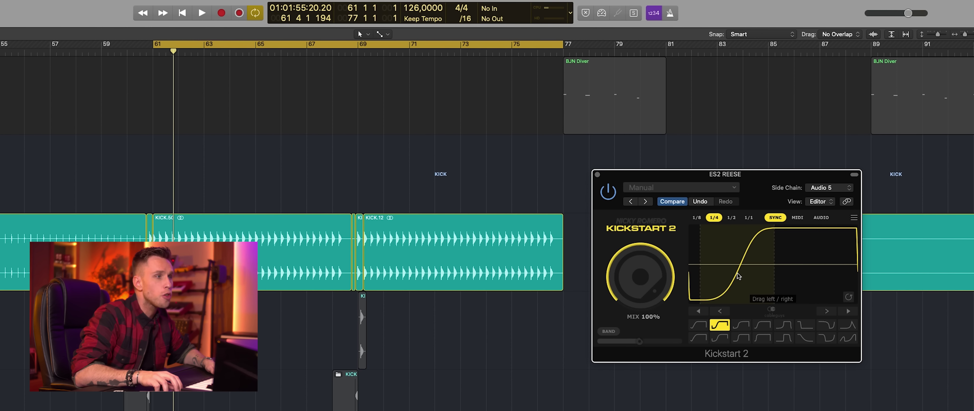
pyautogui.scroll(-6, 498, 320)
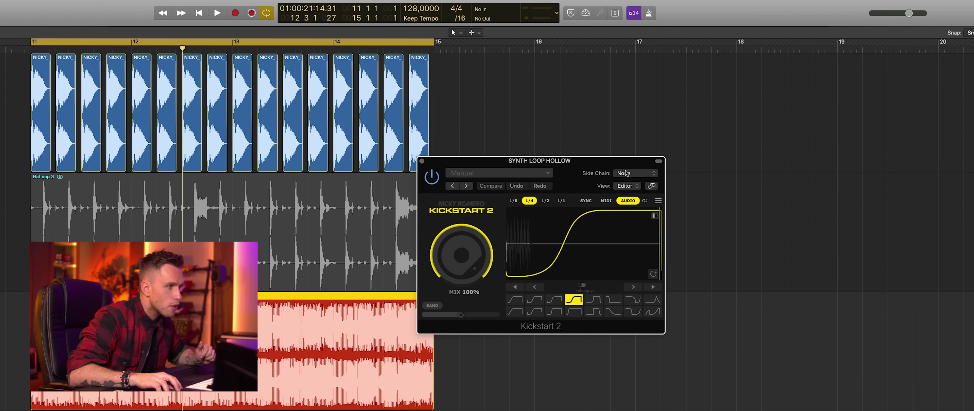
# Set Kickstart 2's side chain to Audio > KICKDRUM (Audio 5), then select the kick regions
pyautogui.click(625, 173)
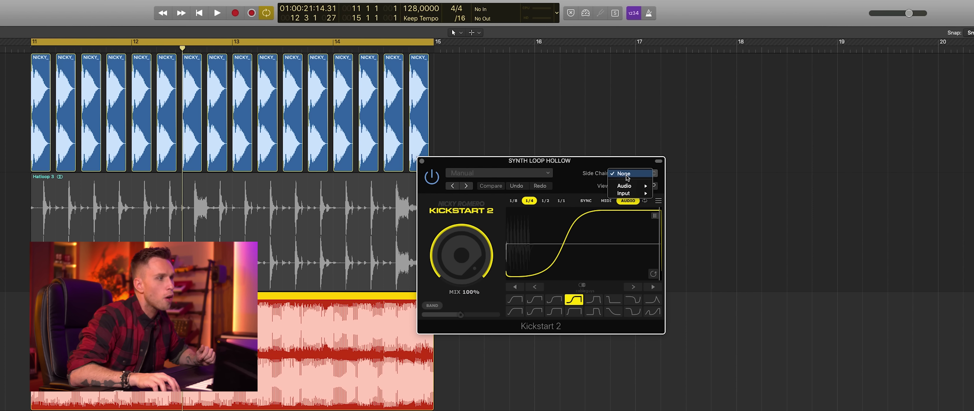
pyautogui.moveTo(628, 186)
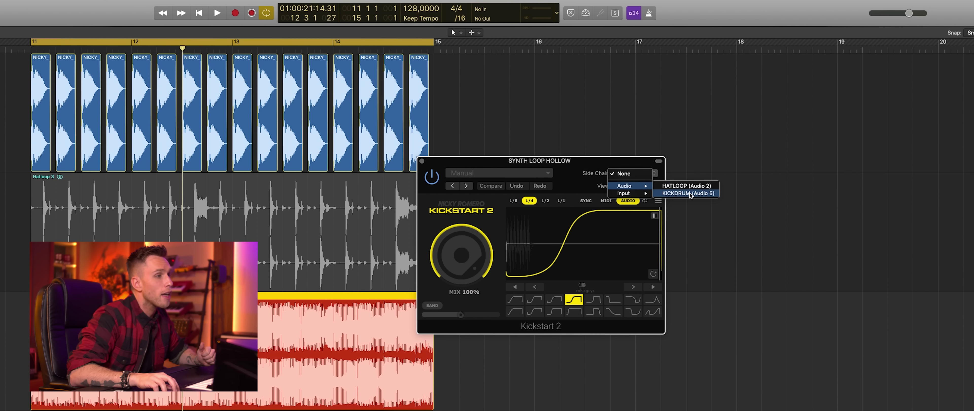
pyautogui.click(706, 194)
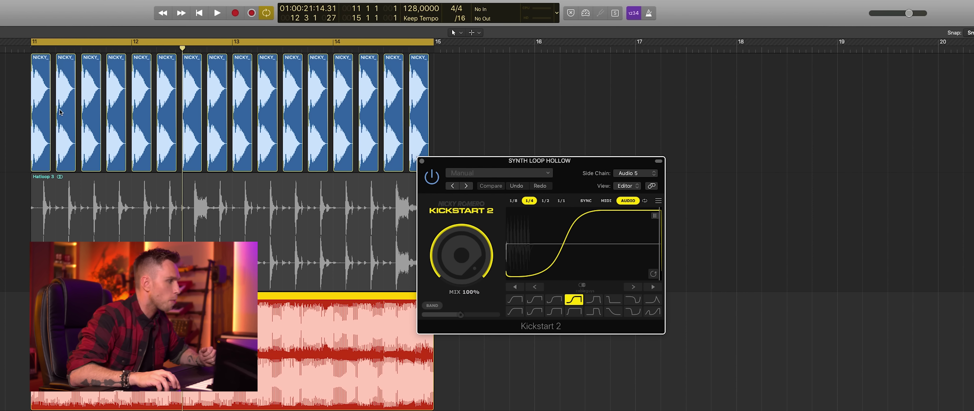
pyautogui.press('Up')
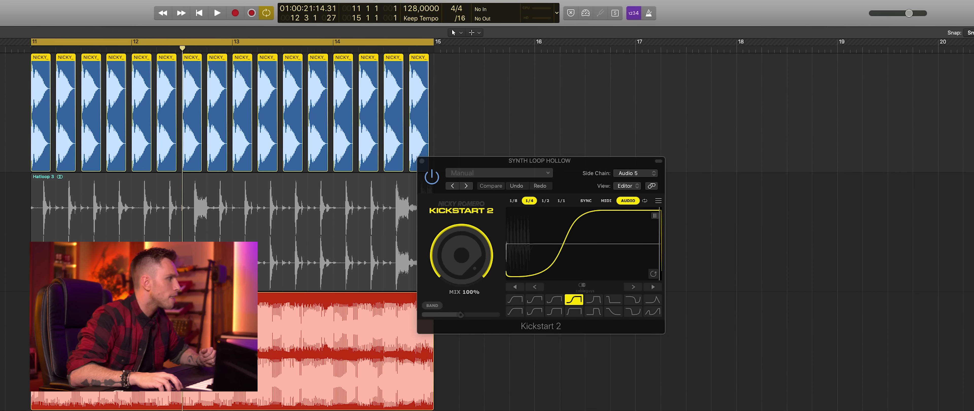
# Add the synth bass region to the selection and switch Kickstart 2 to AUDIO trigger mode
pyautogui.hotkey('shift', 'Down')
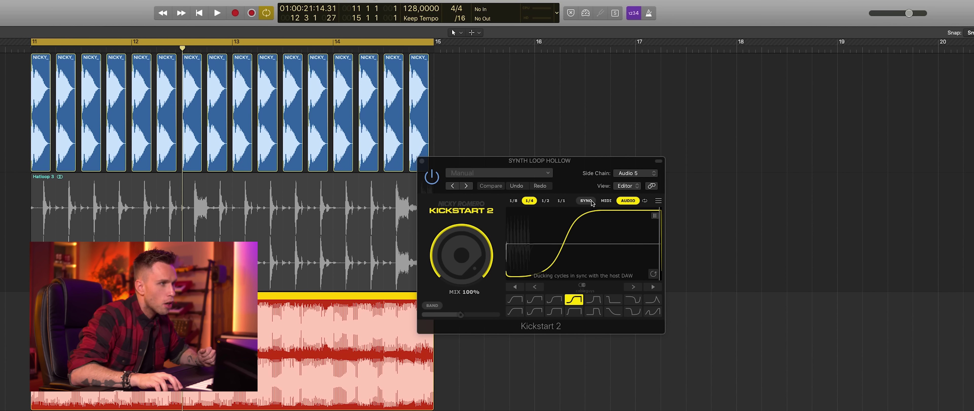
pyautogui.click(626, 201)
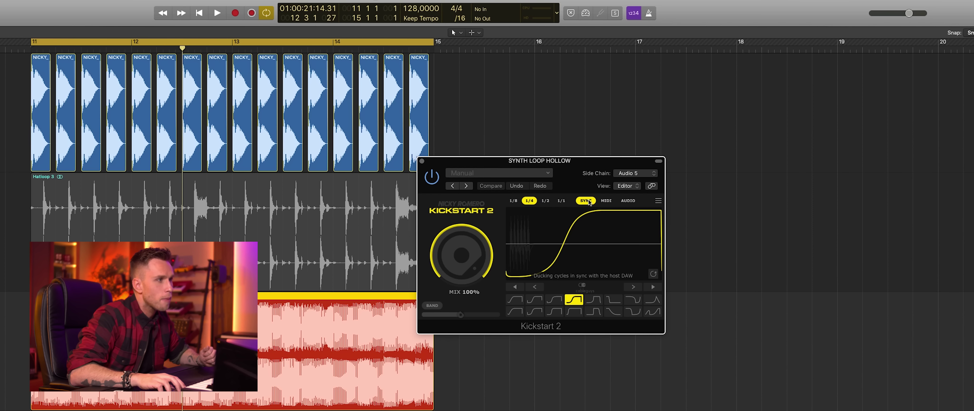
pyautogui.click(599, 201)
pyautogui.click(628, 201)
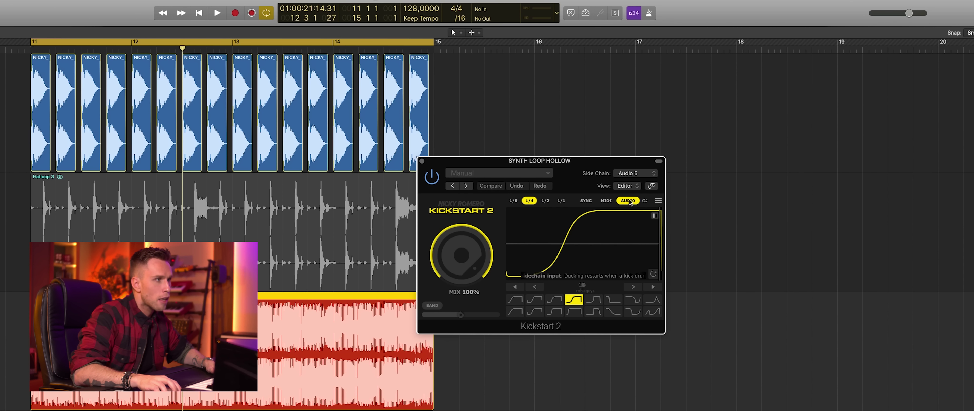
# Choose the KICKDRUM channel as side chain and play the loop to check the ducking
pyautogui.click(644, 173)
pyautogui.click(635, 159)
pyautogui.press('space')
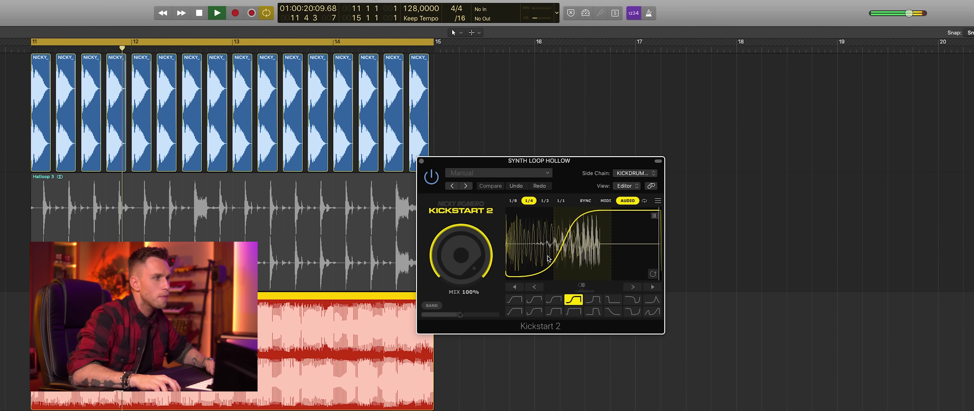
pyautogui.press('space')
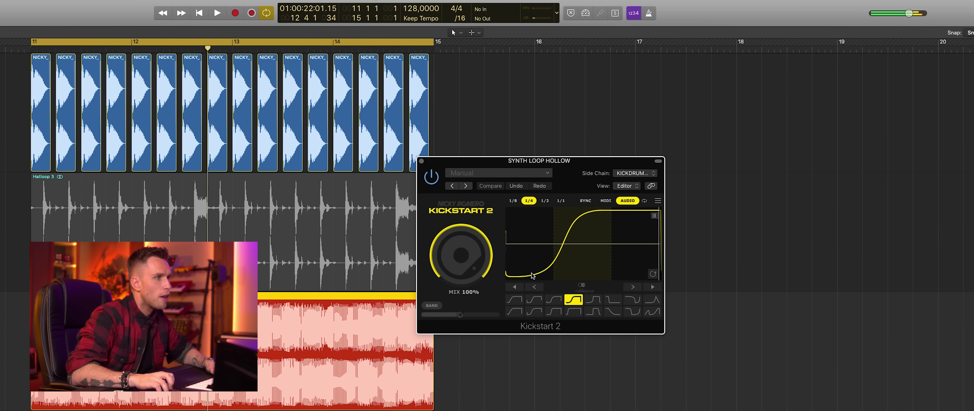
pyautogui.click(105, 88)
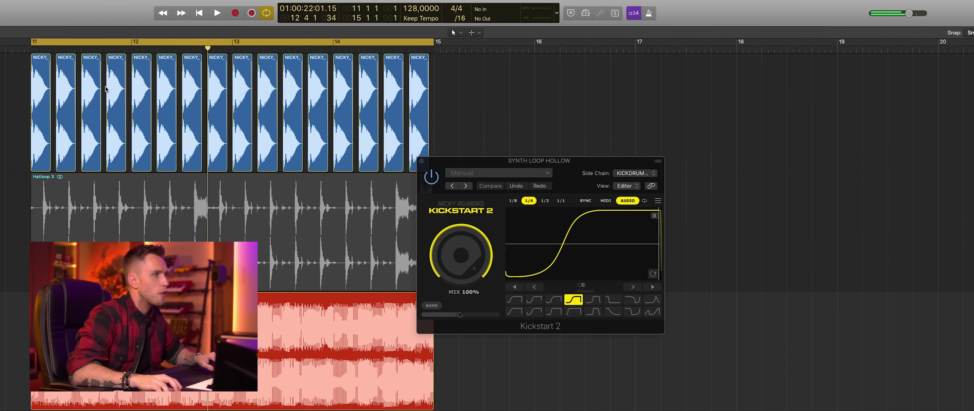
# Delete the third kick region, shorten the second one, and play back the new pattern
pyautogui.press('Delete')
pyautogui.click(69, 101)
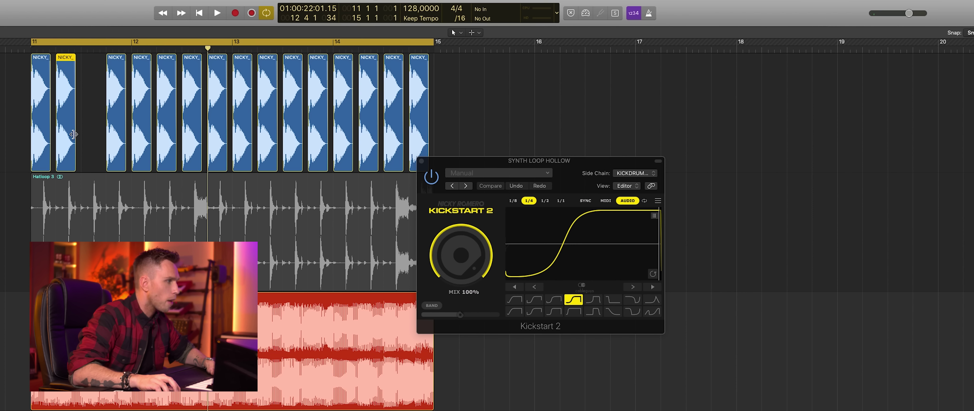
pyautogui.moveTo(74, 134); pyautogui.dragTo(86, 110)
pyautogui.press('space')
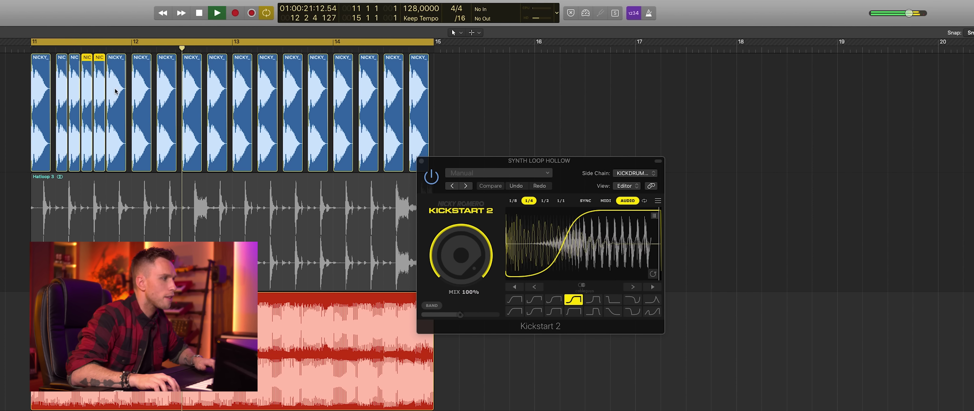
pyautogui.press('space')
# Mute two later kick regions with Ctrl+M and play back to hear them silenced
pyautogui.click(197, 92)
pyautogui.hotkey('ctrl', 'm')
pyautogui.click(214, 102)
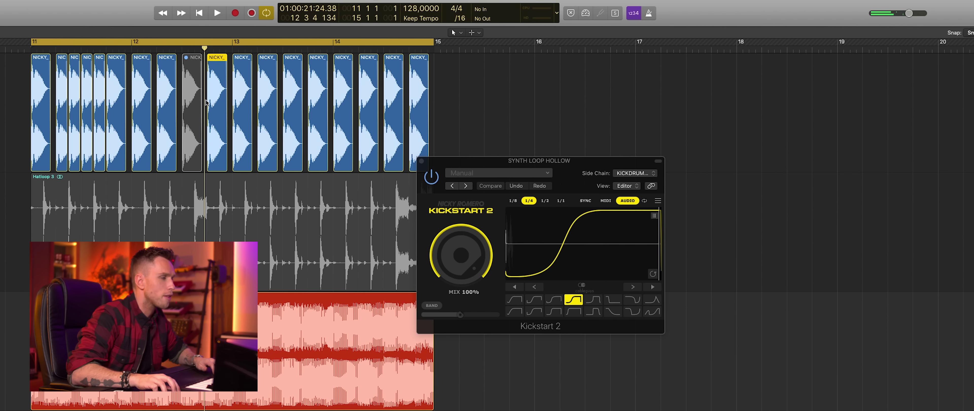
pyautogui.hotkey('ctrl', 'm')
pyautogui.press('space')
pyautogui.scroll(-2, 207, 103)
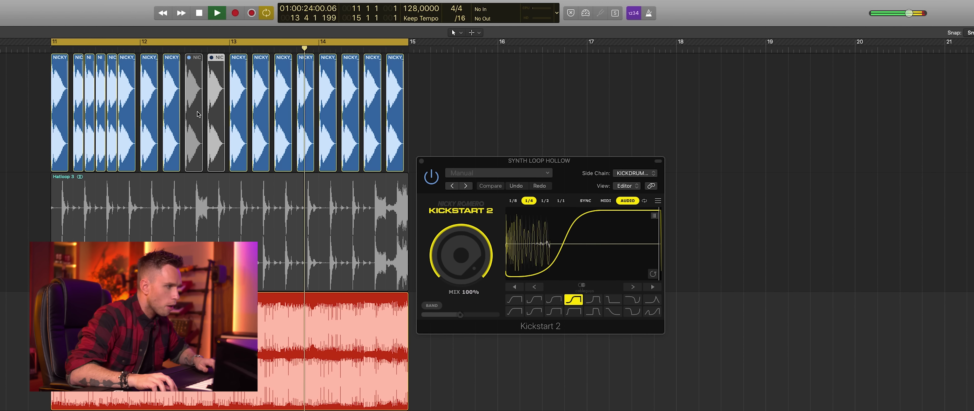
# Delete a kick region, Option-drag copies of the two short kick hits into the gap, and play back
pyautogui.press('space')
pyautogui.scroll(3, 159, 83)
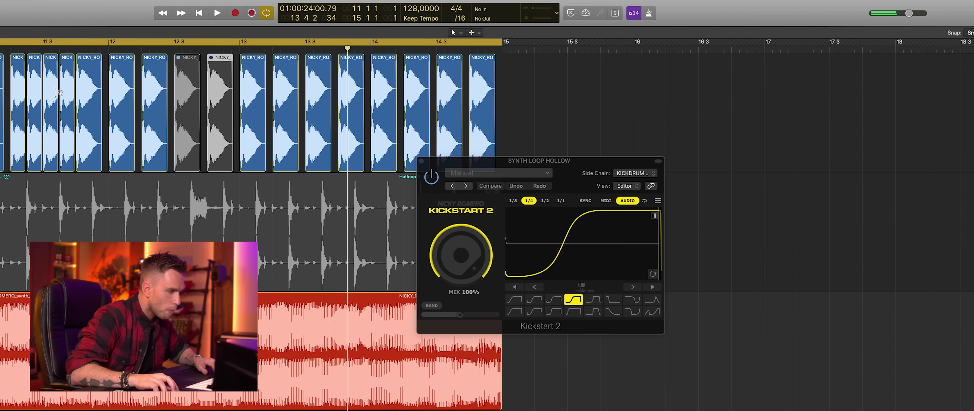
pyautogui.click(67, 90)
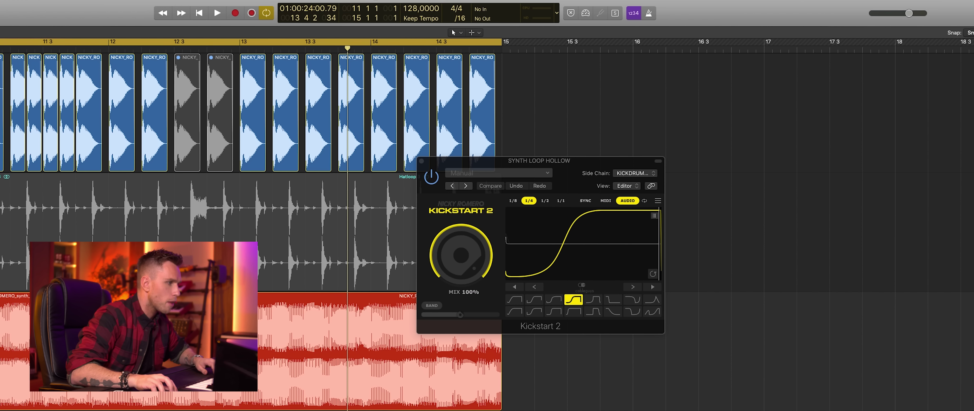
pyautogui.scroll(5, 70, 101)
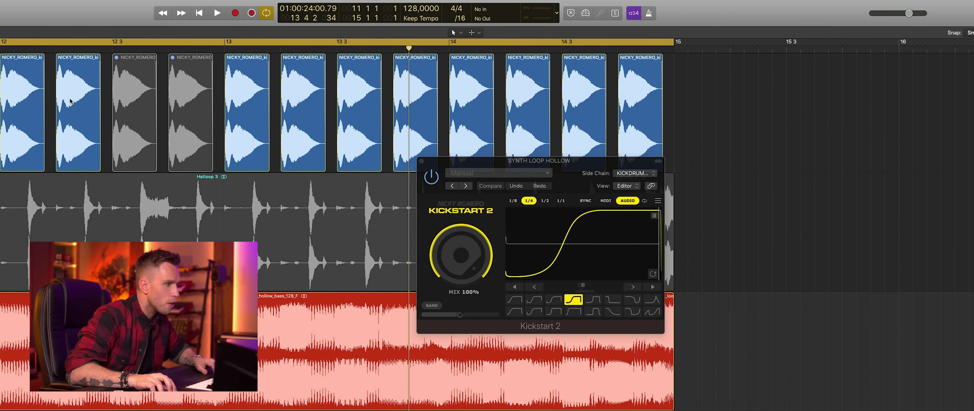
pyautogui.hscroll(-3, 70, 101)
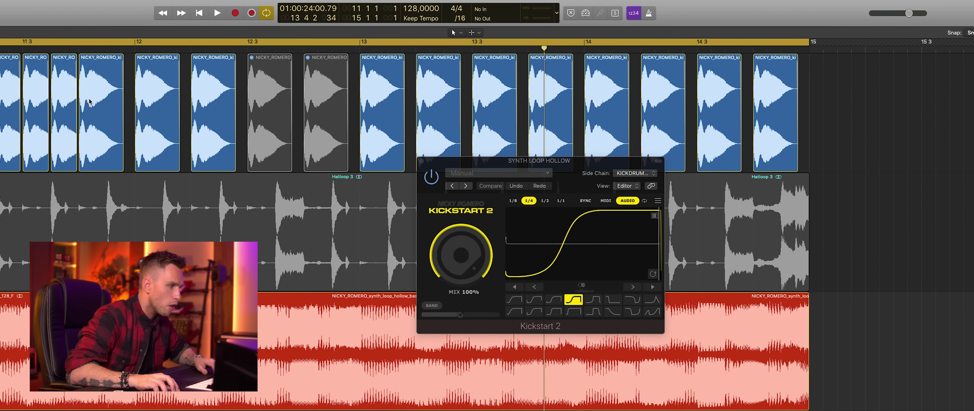
pyautogui.click(90, 102)
pyautogui.press('BackSpace')
pyautogui.moveTo(37, 106); pyautogui.dragTo(92, 106)
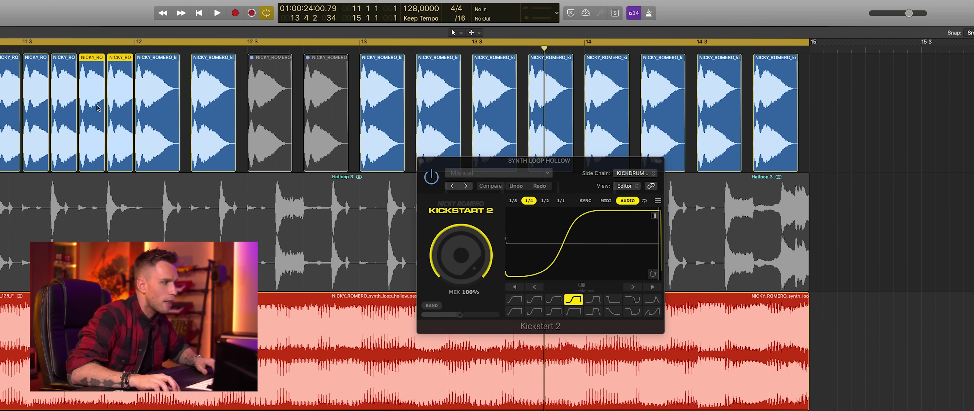
pyautogui.scroll(-2, 133, 120)
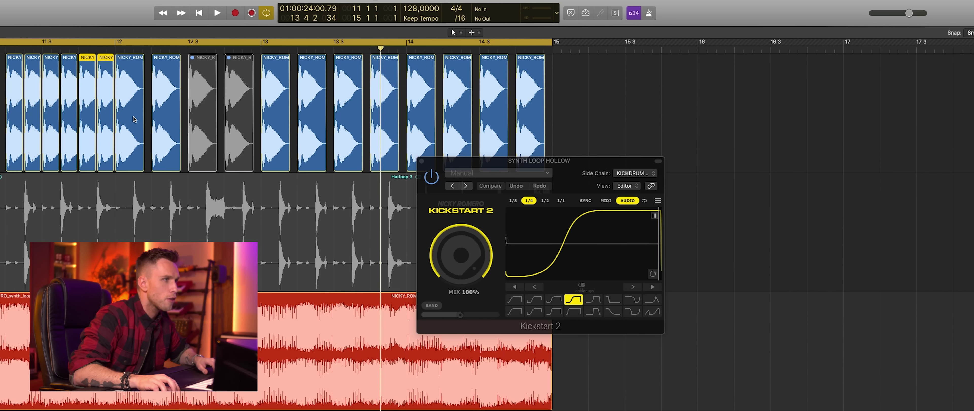
pyautogui.press('space')
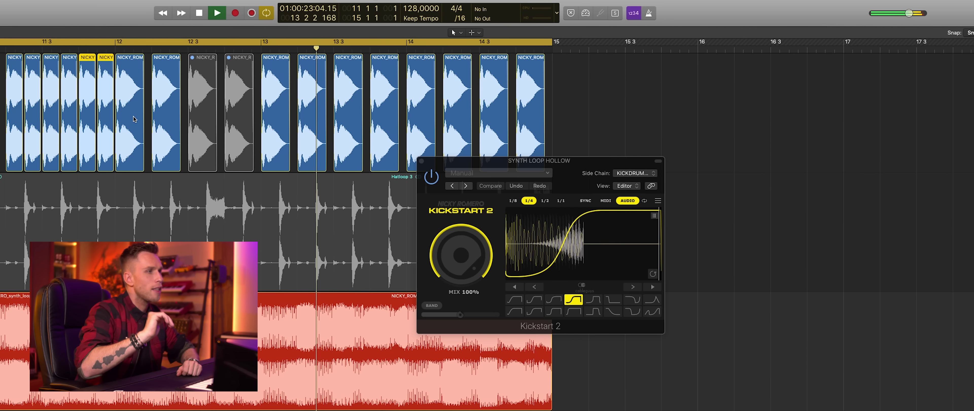
pyautogui.press('space')
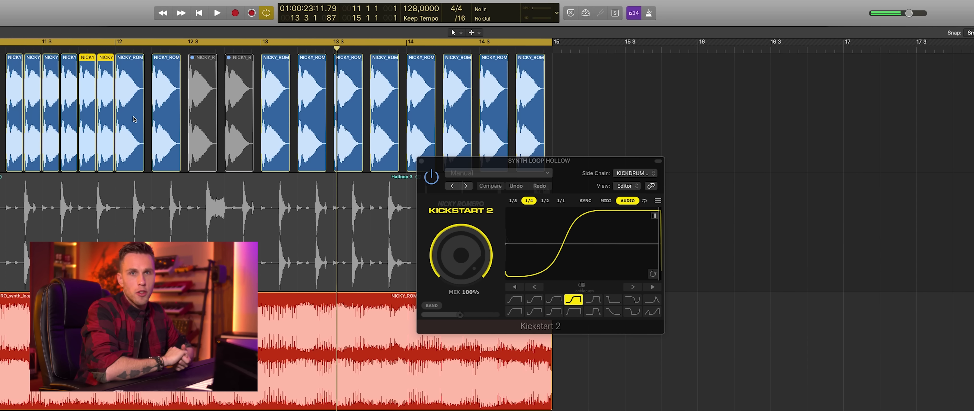